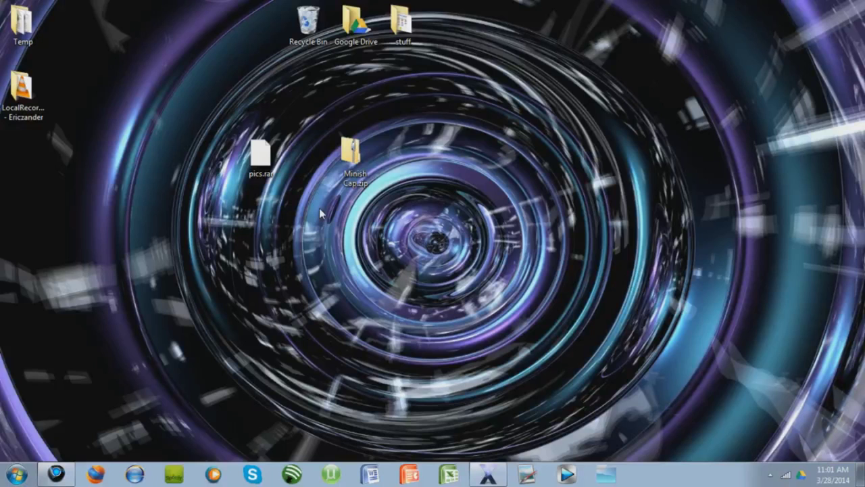
Step: Drag pics.rar next to Minish Cap.zip on the desktop, then select Minish Cap.zip
click(267, 152)
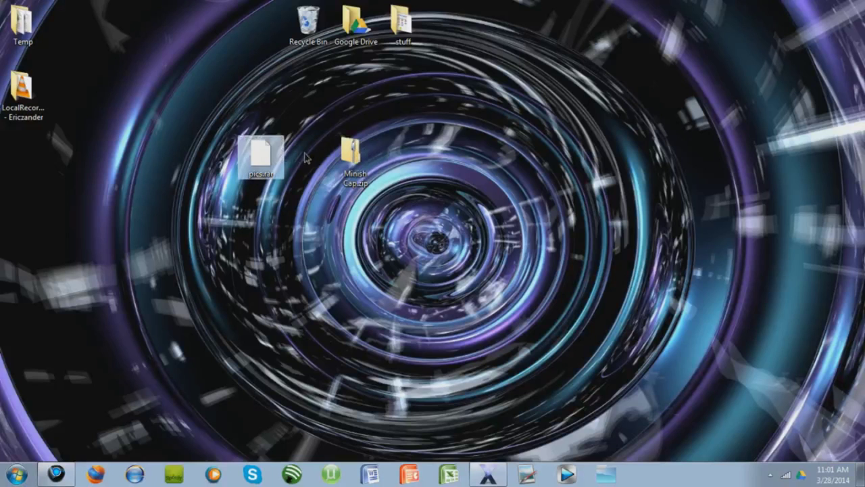
drag(306, 157, 312, 158)
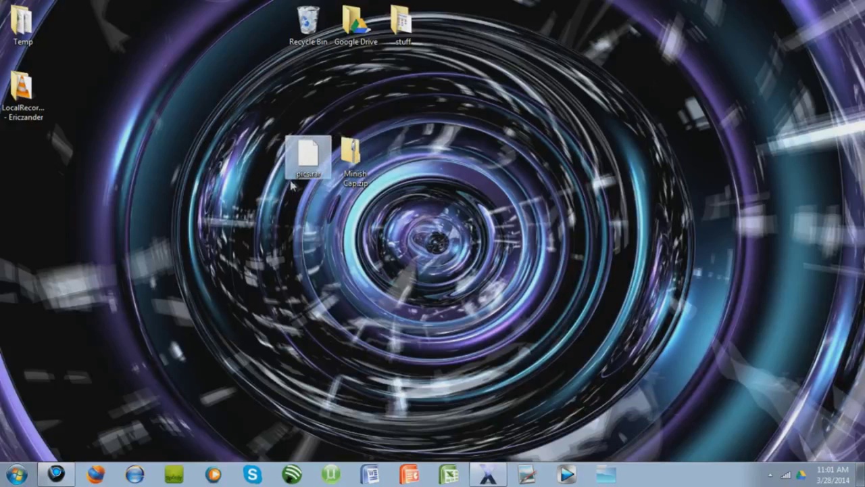
click(411, 148)
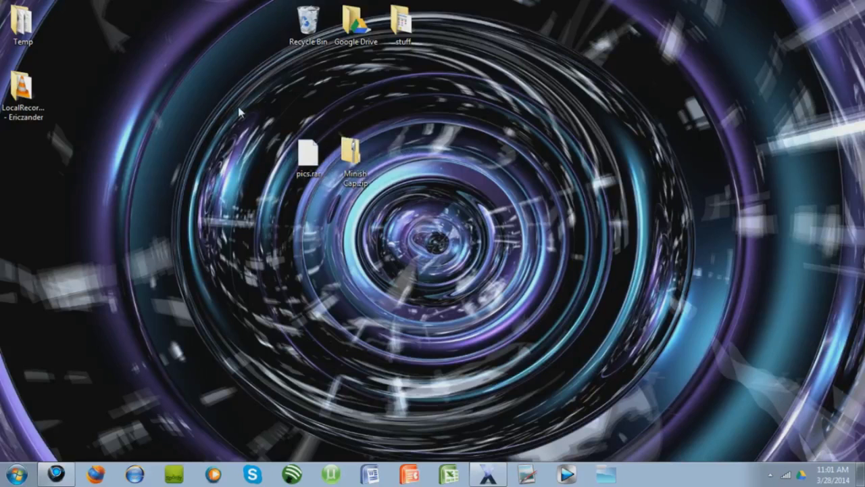
click(363, 157)
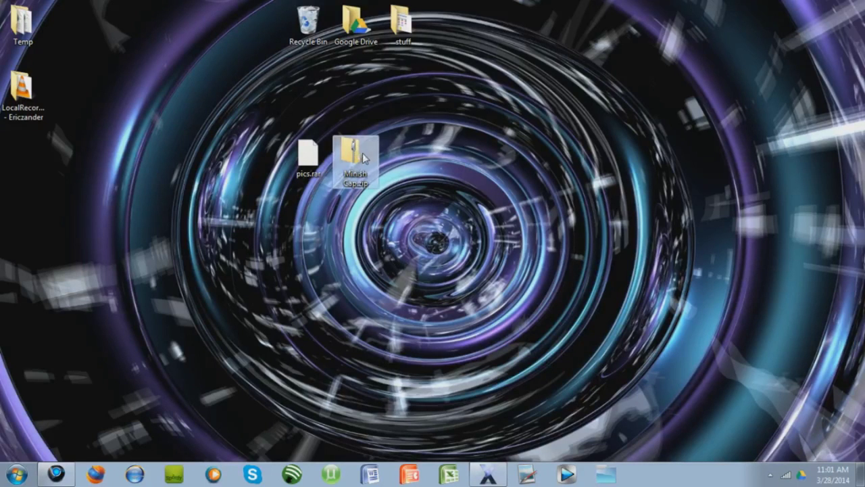
Step: Extract All of Minish Cap.zip into a Minish Cap desktop folder and close that folder window
right_click(361, 152)
click(393, 180)
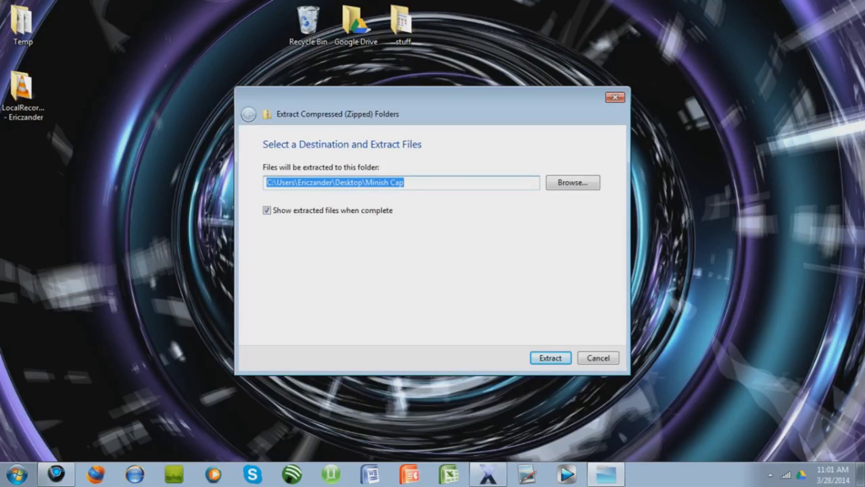
click(545, 360)
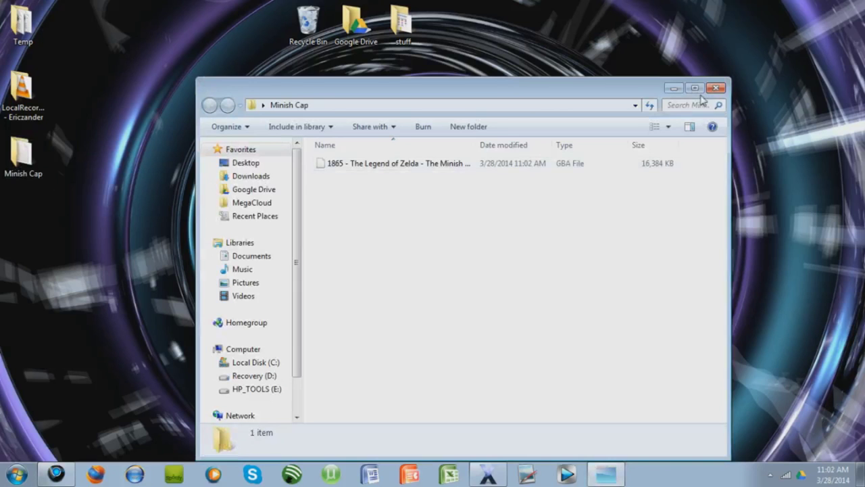
click(716, 89)
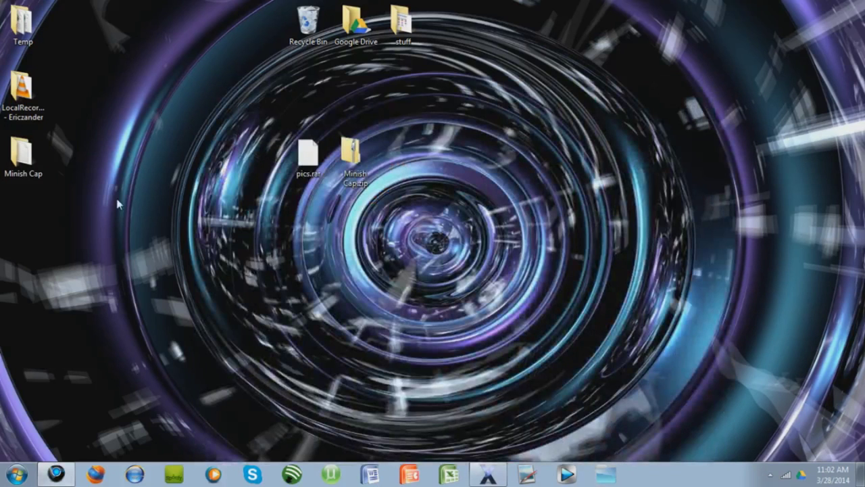
Step: Drag the extracted Minish Cap folder onto the Recycle Bin
drag(27, 162, 293, 26)
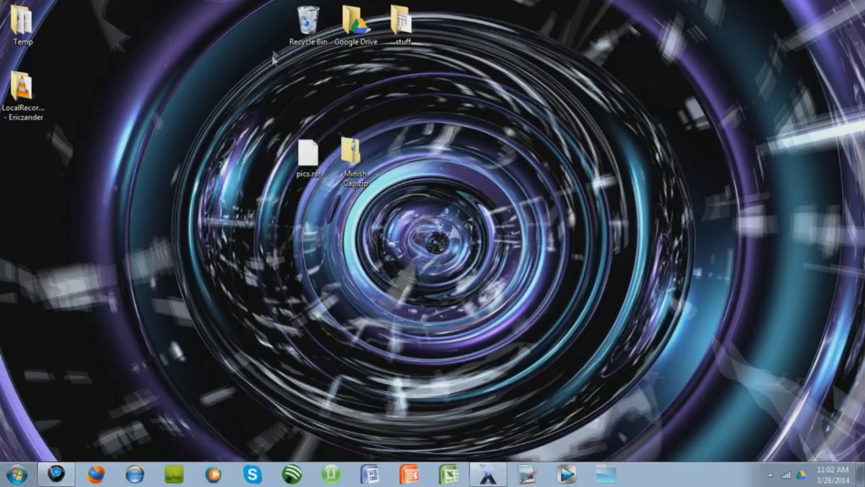
Step: Bring up the WinRAR download page and scroll through its 32bit and 64bit language table
click(56, 473)
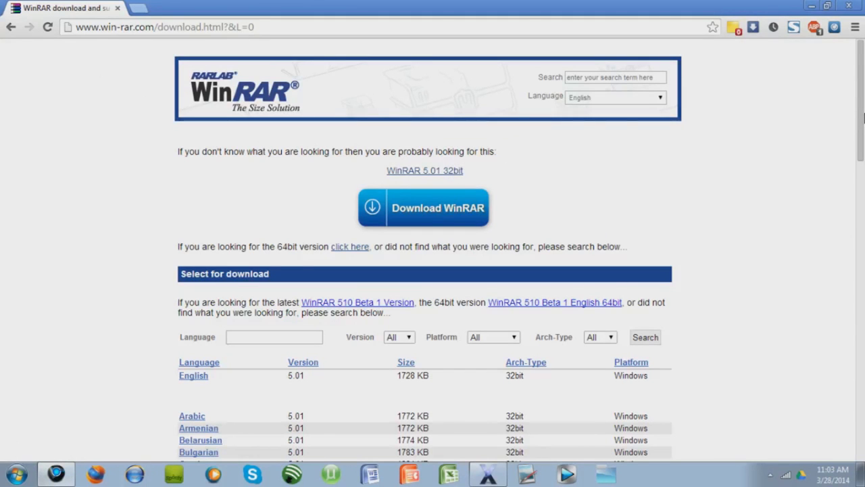
drag(864, 118, 862, 416)
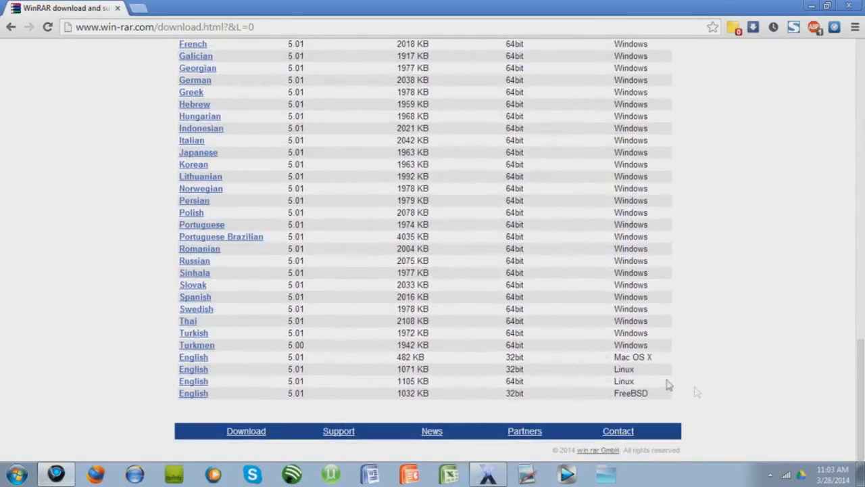
drag(861, 347, 827, 421)
drag(668, 398, 614, 394)
click(668, 398)
scroll(829, 217, up, 15)
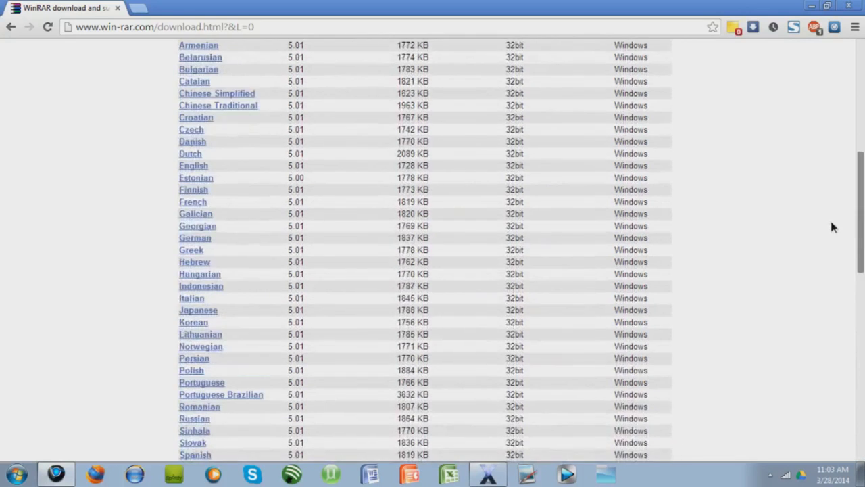
scroll(829, 145, down, 3)
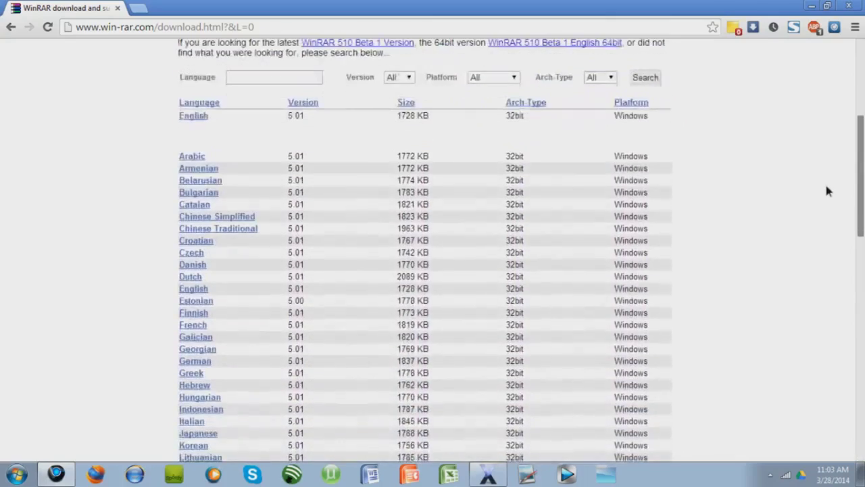
scroll(828, 190, down, 9)
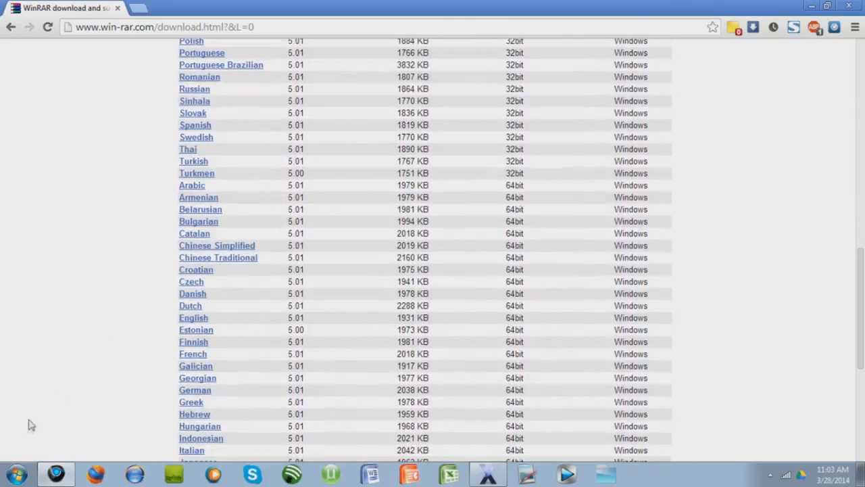
click(16, 476)
text(system)
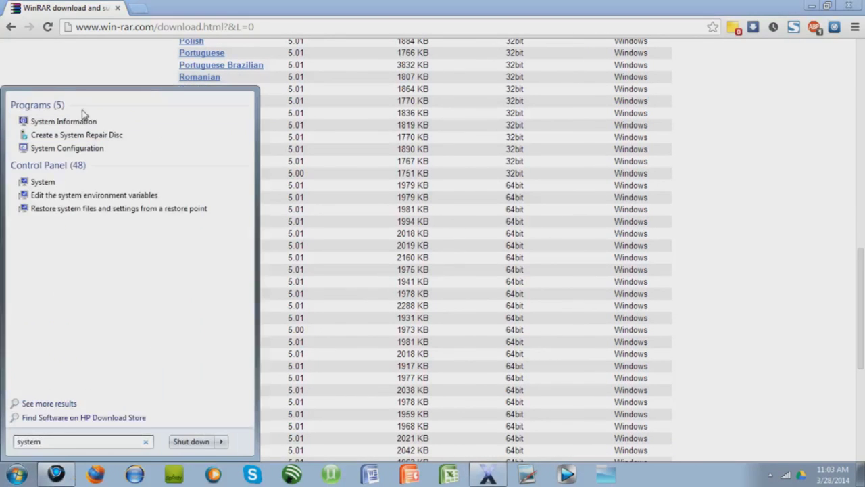
click(78, 122)
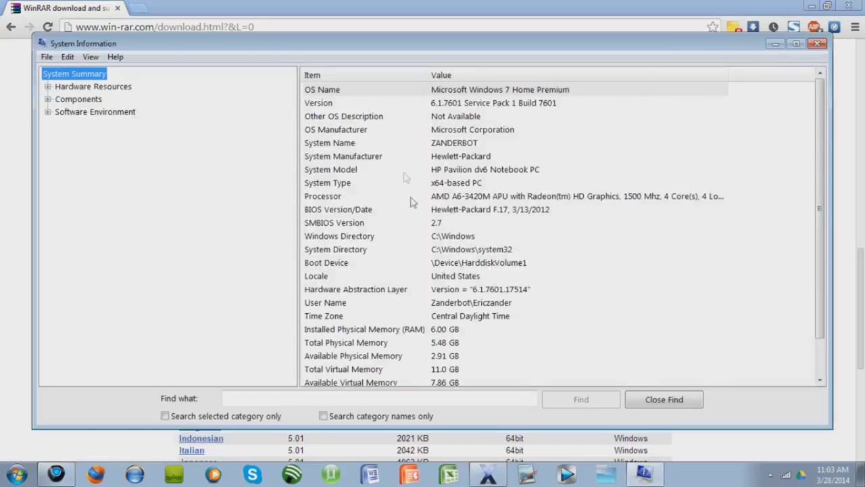
click(474, 187)
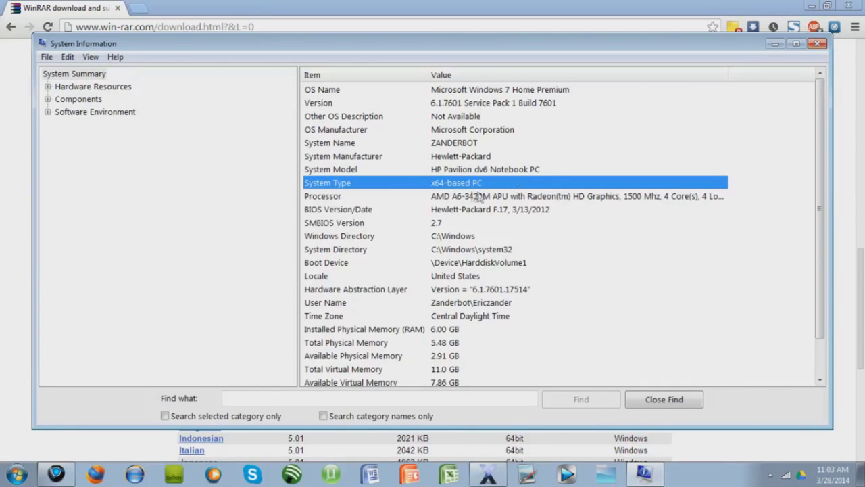
click(820, 44)
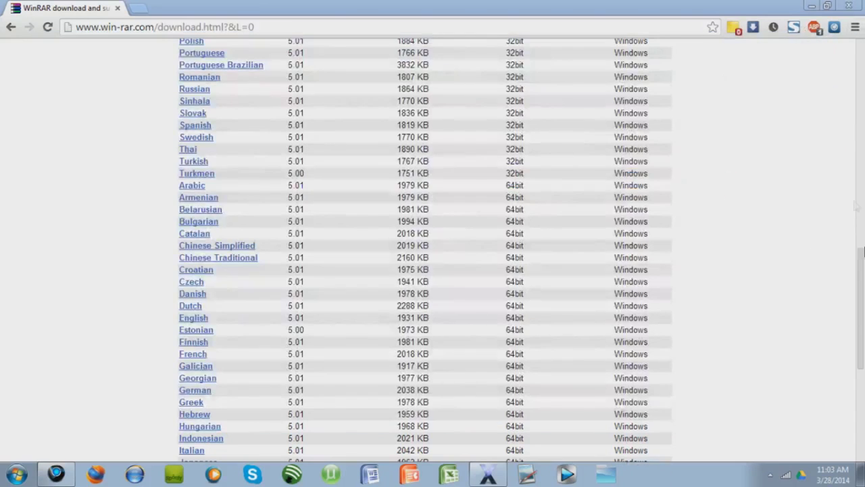
Step: Search the page for 'english' to reach the 64bit English 5.01 row and open its link
drag(864, 286, 863, 379)
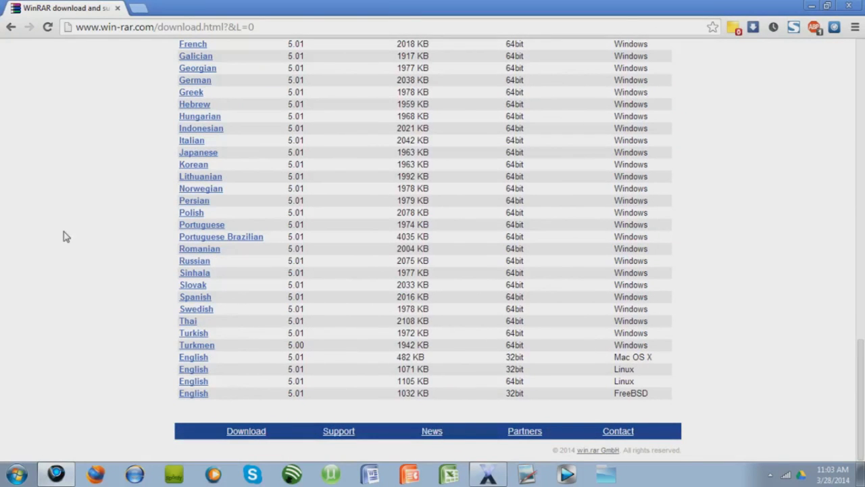
scroll(63, 236, up, 3)
scroll(64, 235, up, 5)
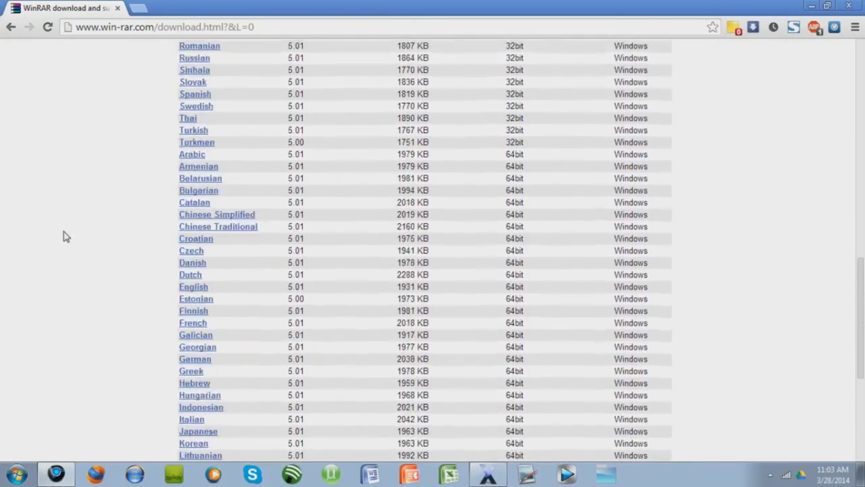
scroll(66, 236, up, 1)
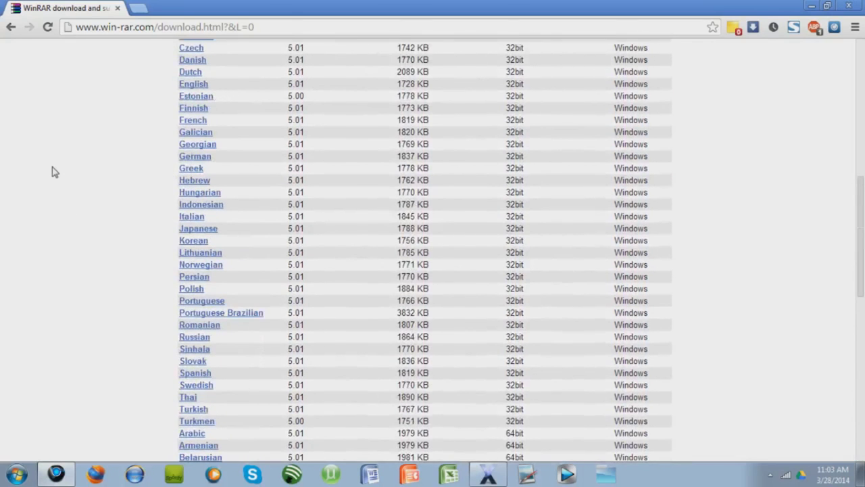
scroll(52, 172, down, 1)
key(ctrl+f)
text(english)
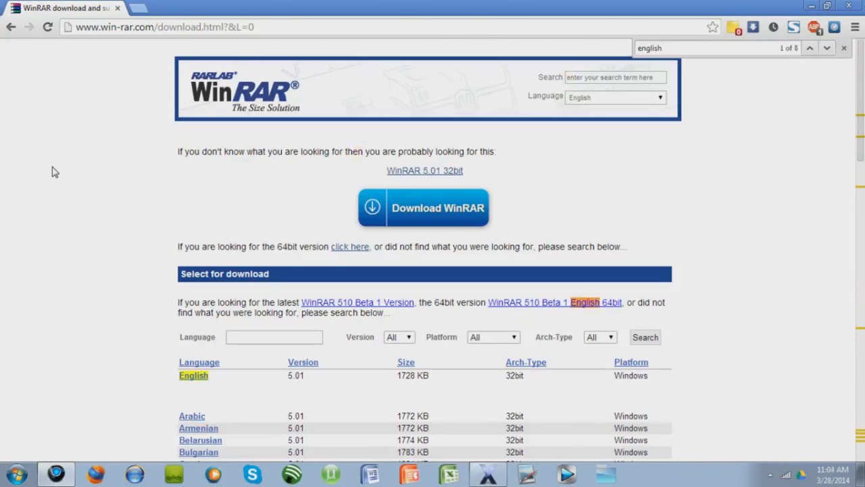
key(Return)
key(Return)
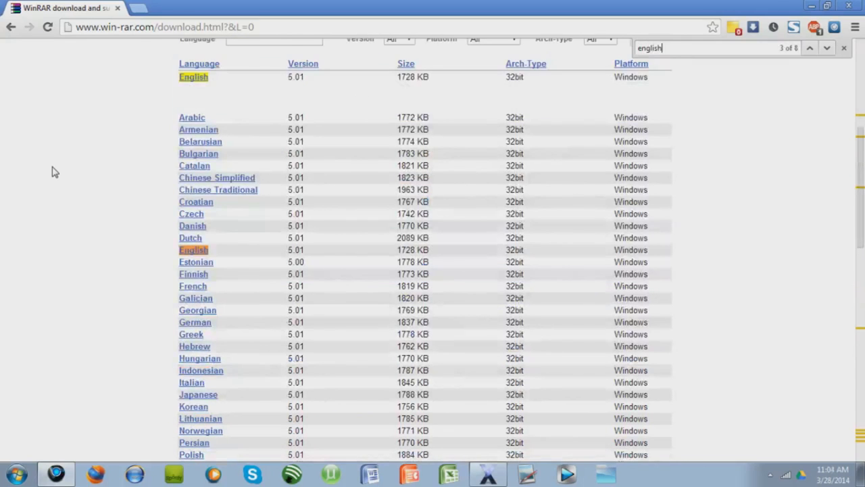
key(Return)
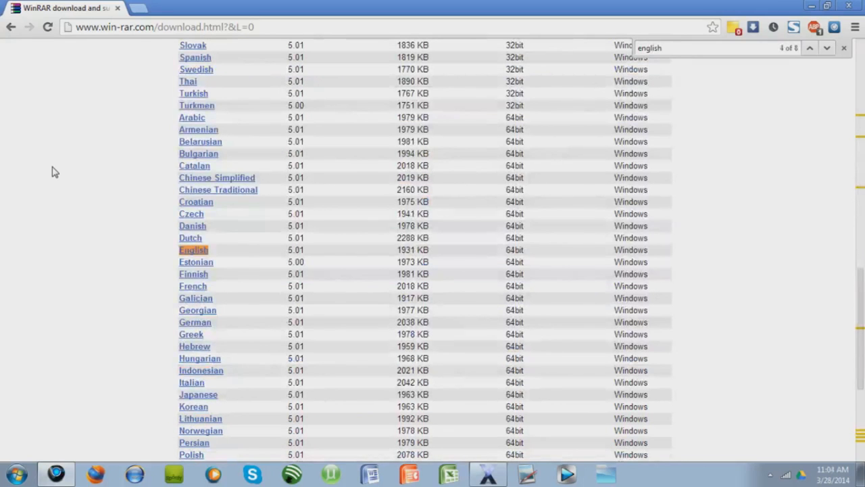
click(196, 251)
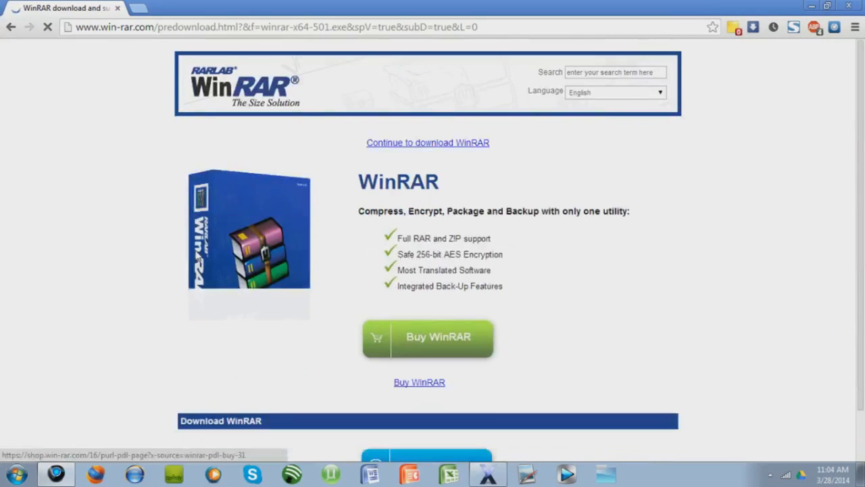
Step: Download winrar-x64-501.exe from the predownload page's Download WinRAR button
scroll(860, 189, down, 1)
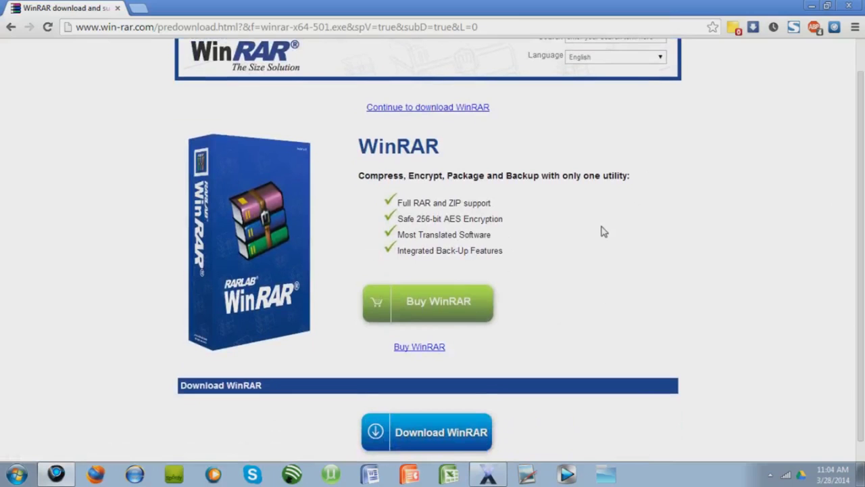
scroll(649, 277, down, 1)
click(445, 417)
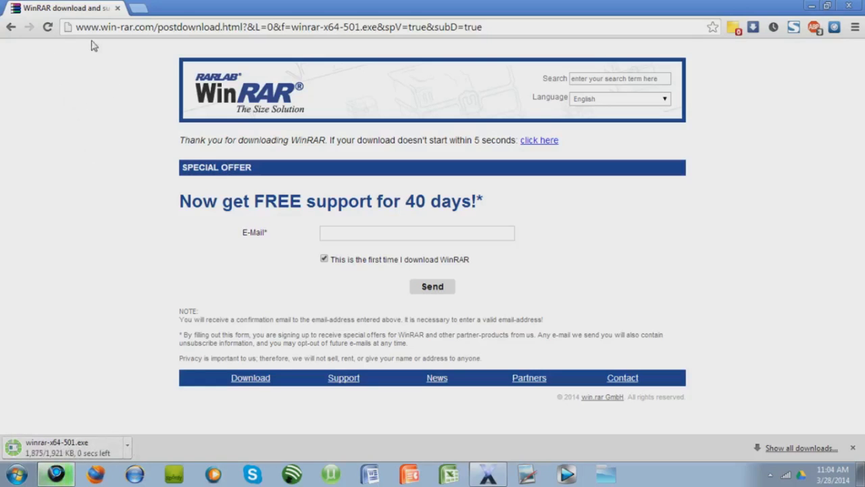
click(128, 448)
Step: Run the WinRAR 5.01 installer, accepting the licence and default archive associations
click(166, 370)
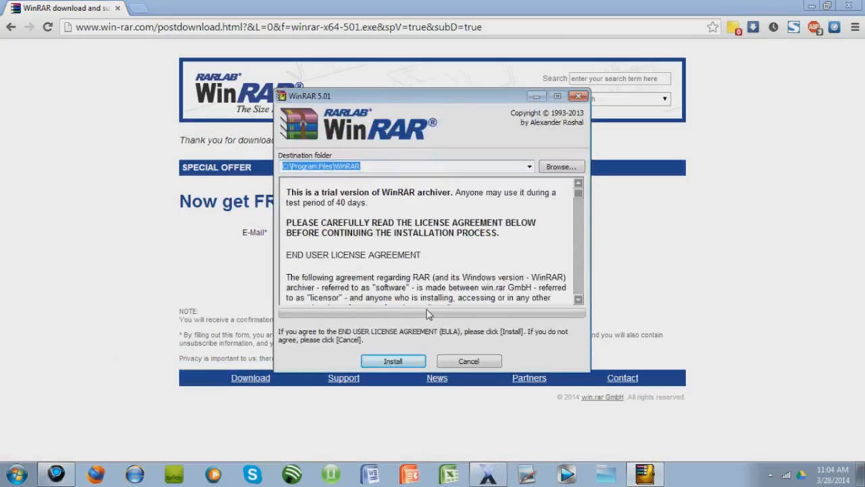
click(409, 362)
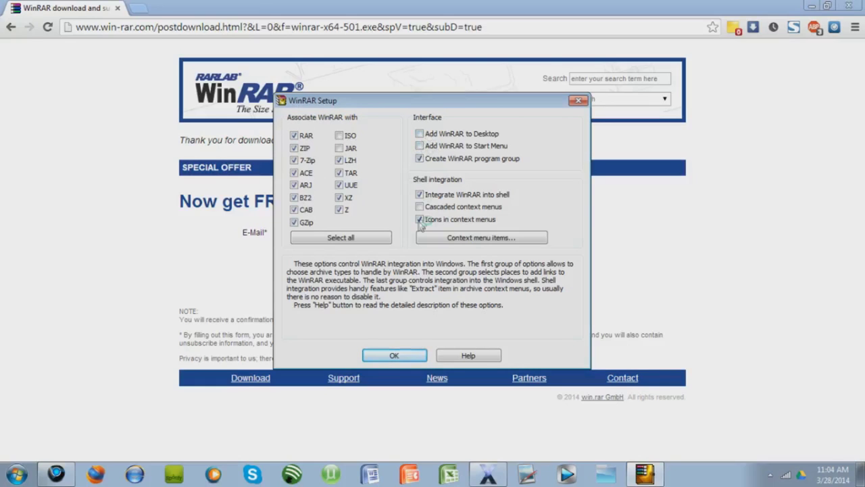
click(395, 355)
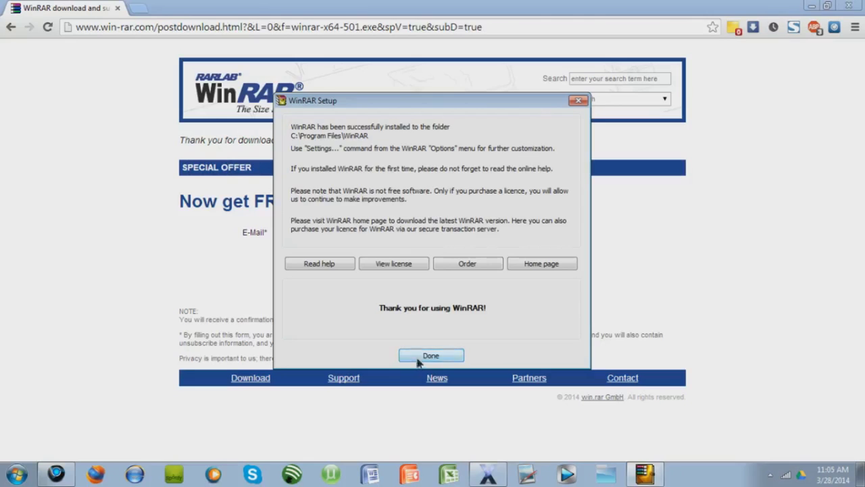
click(419, 358)
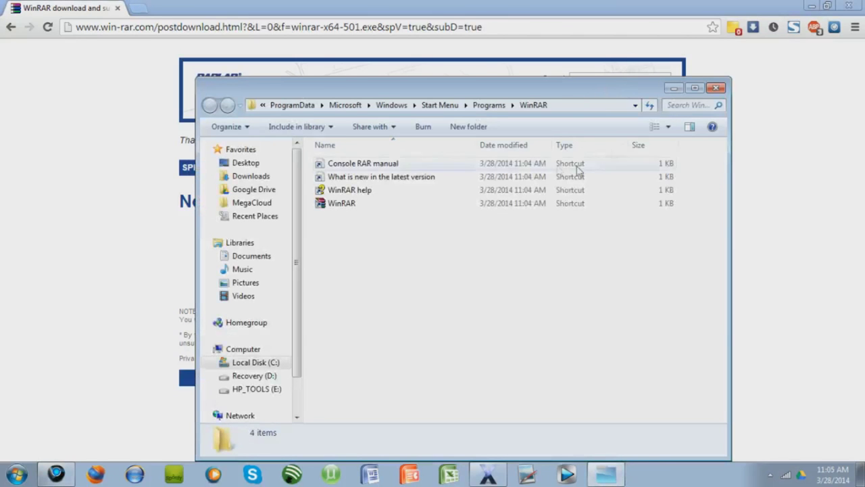
Step: Close the start-menu folder, minimize Chrome, and open pics.rar in WinRAR
click(718, 88)
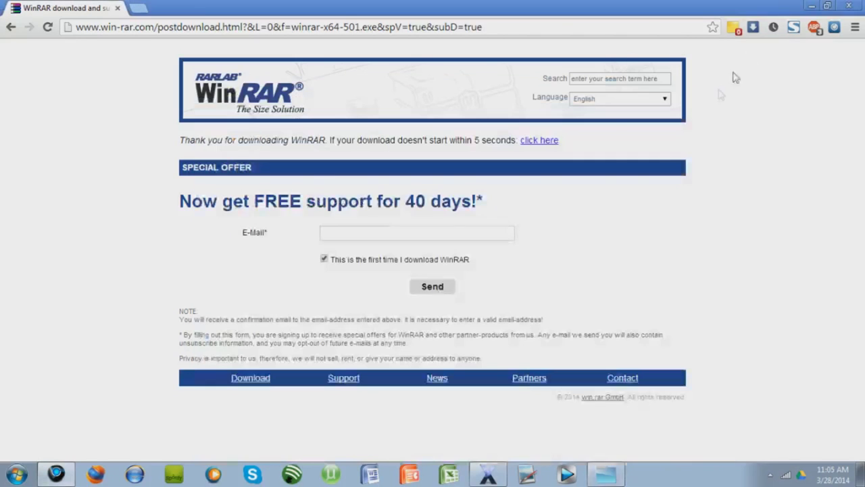
click(811, 5)
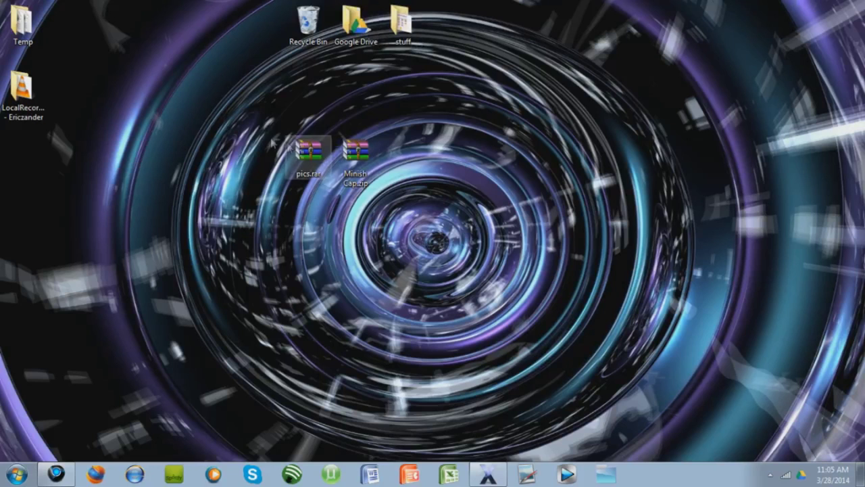
click(356, 152)
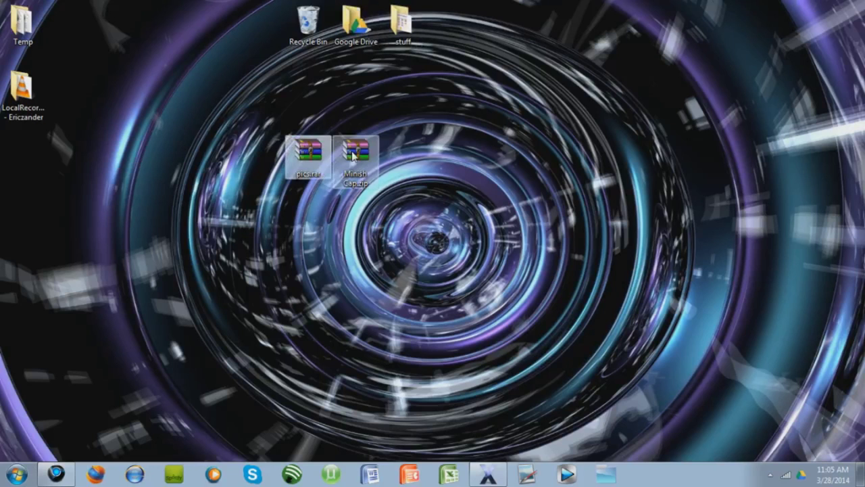
click(306, 149)
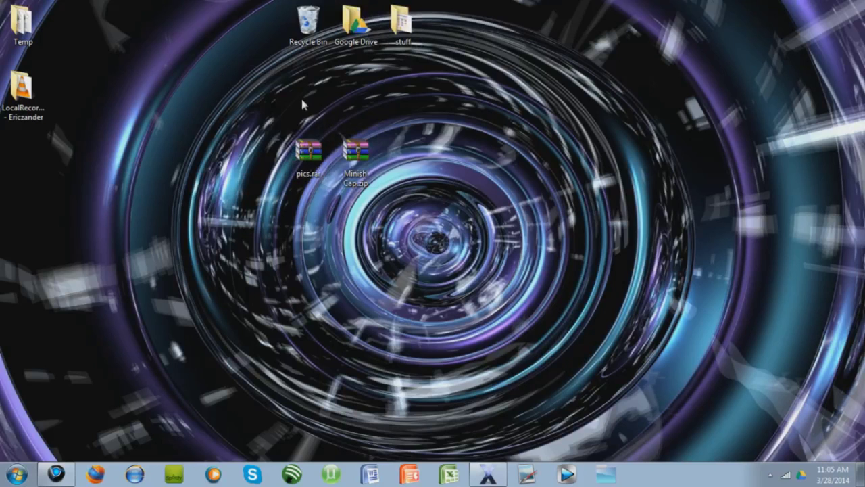
click(304, 168)
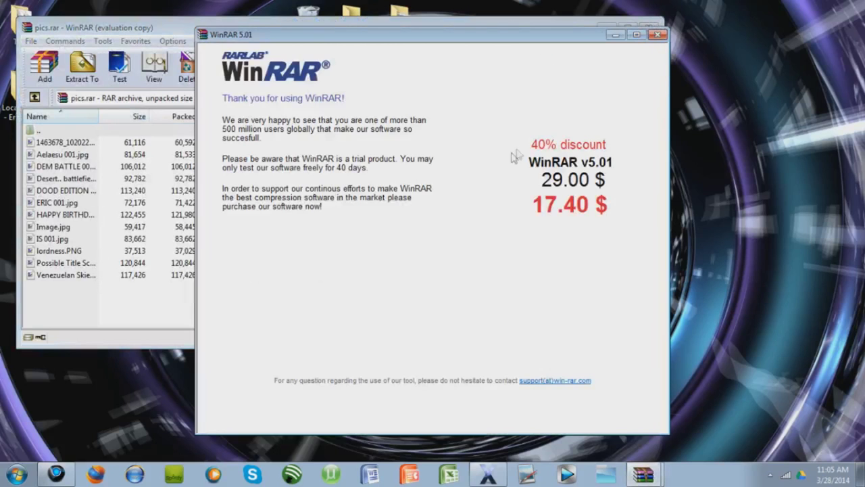
click(658, 35)
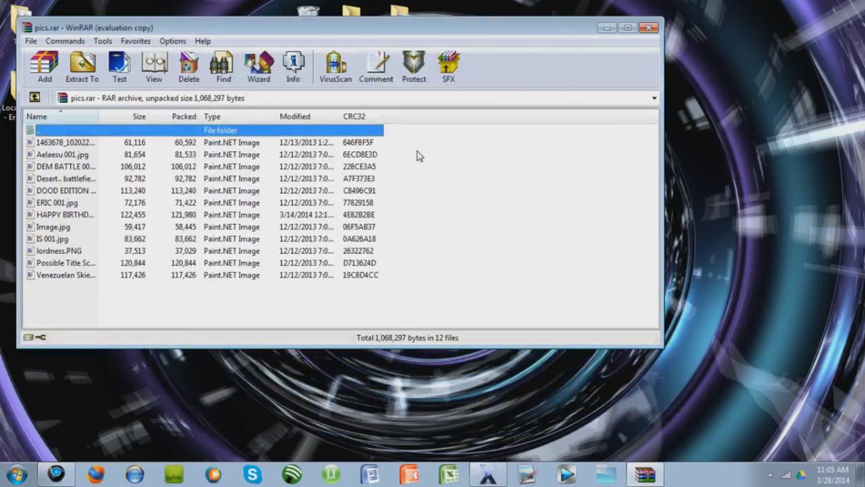
drag(272, 297, 206, 291)
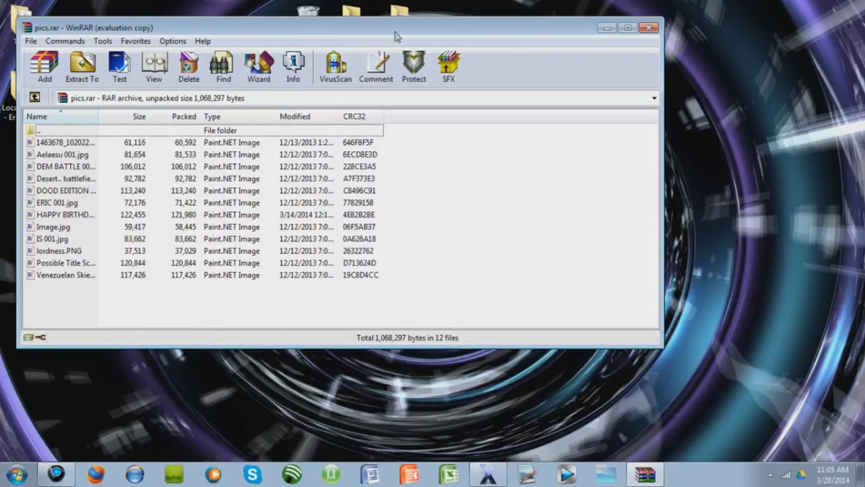
drag(395, 33, 438, 291)
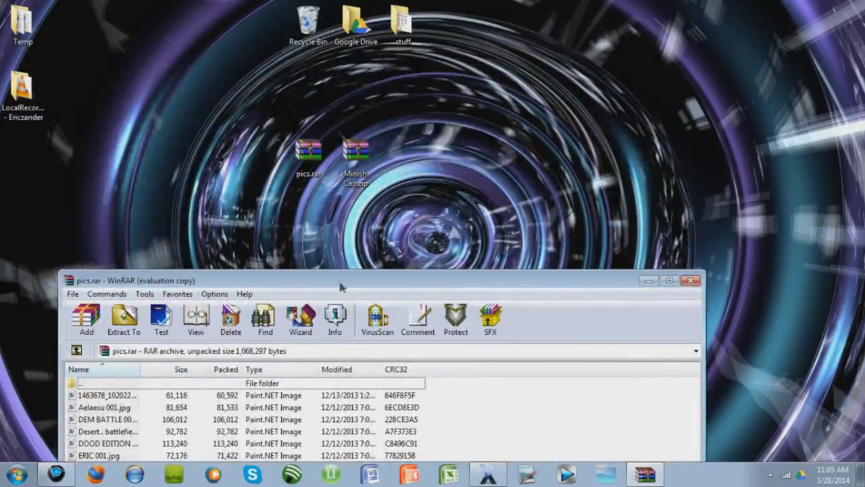
drag(342, 281, 277, 117)
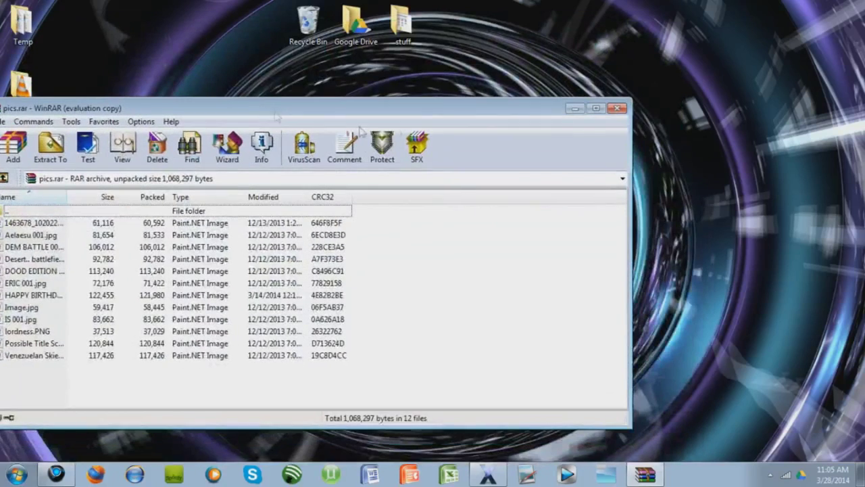
click(616, 108)
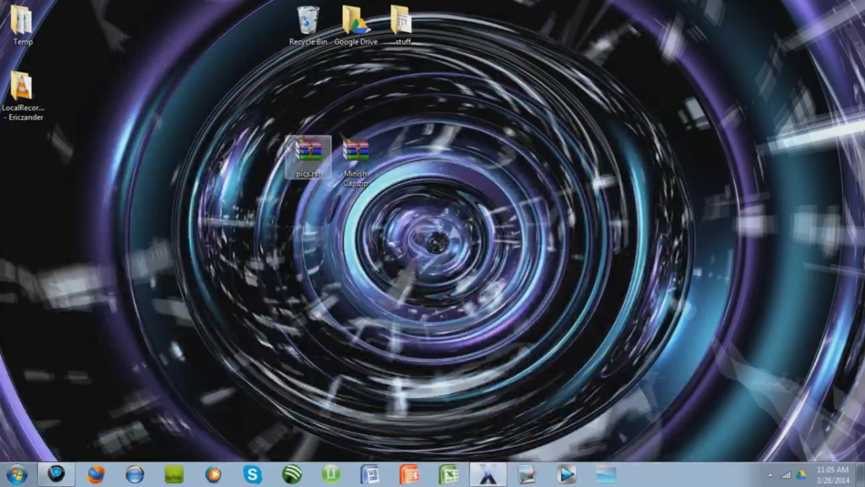
Step: Unpack pics.rar's images onto the desktop with Extract Here, after cancelling Extract files
right_click(306, 140)
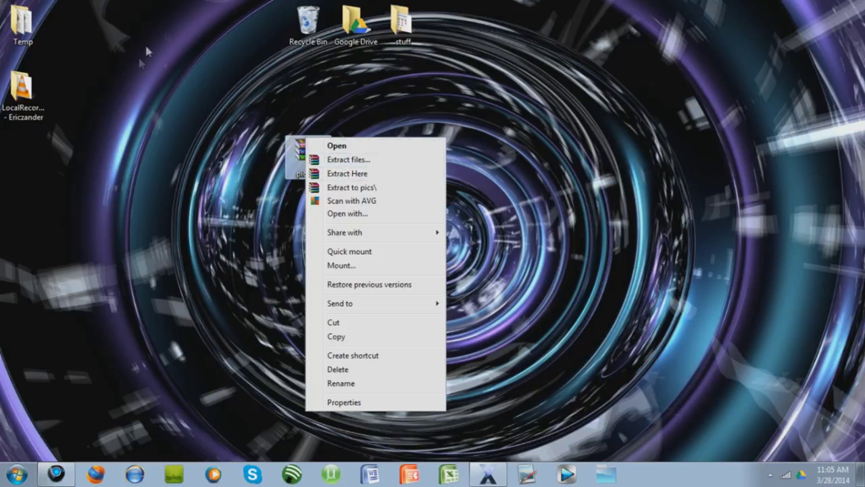
click(341, 160)
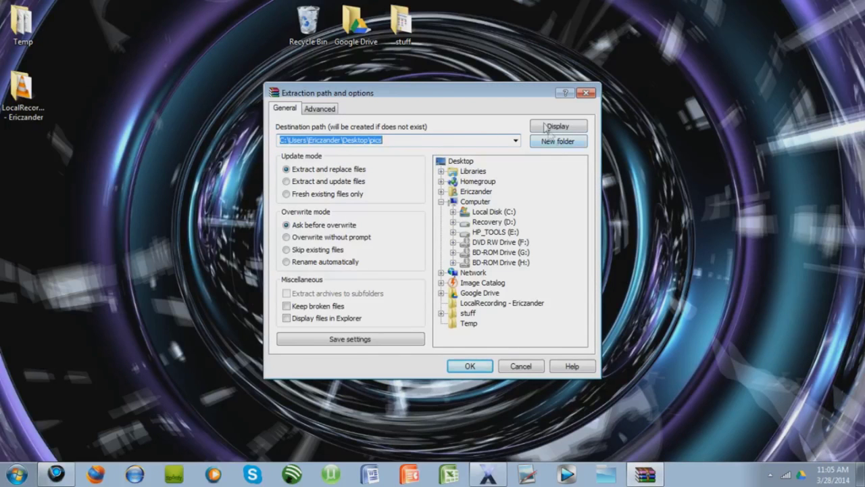
click(586, 93)
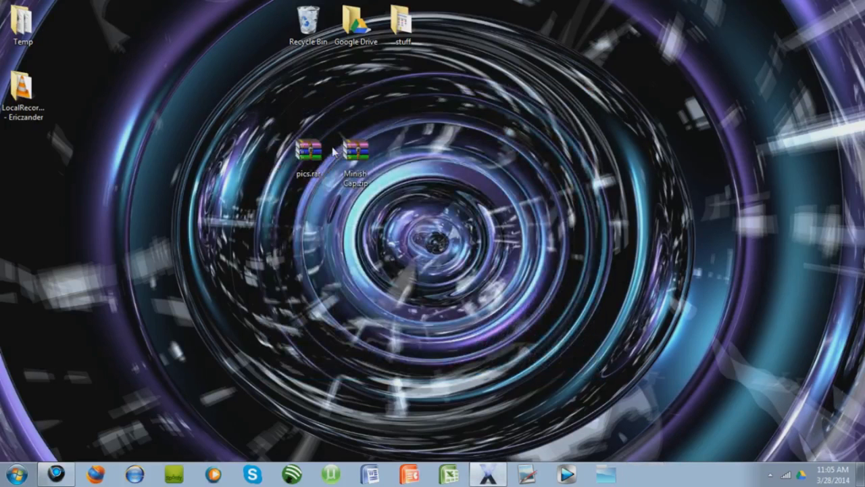
right_click(318, 167)
click(348, 199)
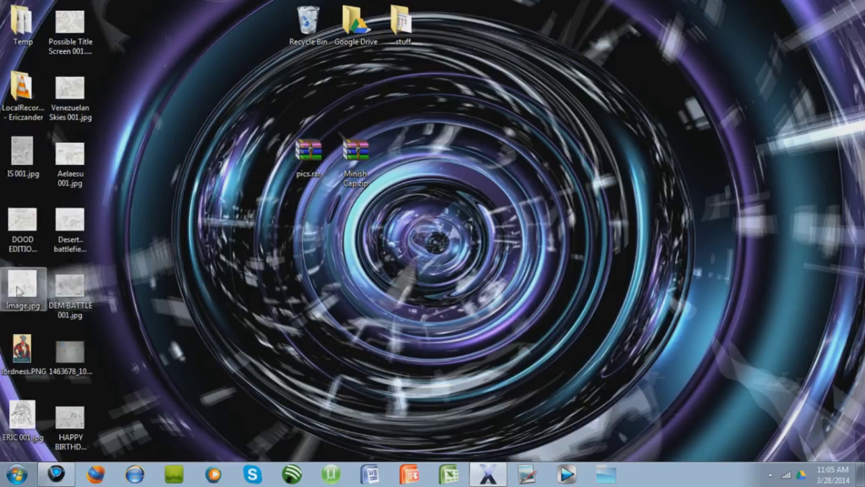
Step: Extract Minish Cap.zip onto the desktop with Extract Here, then select both archives
right_click(360, 160)
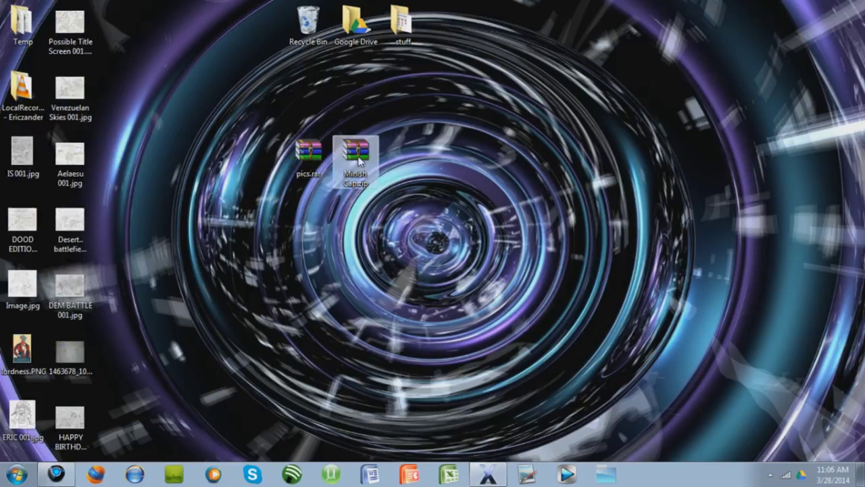
click(399, 194)
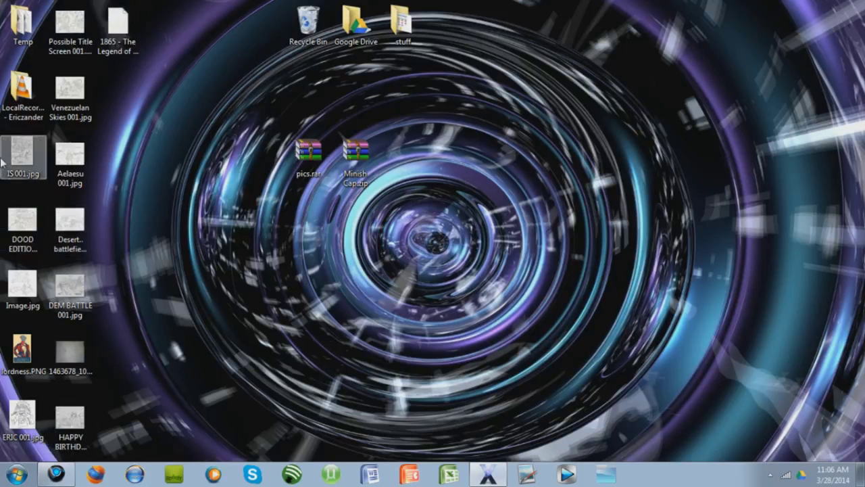
drag(284, 126, 350, 175)
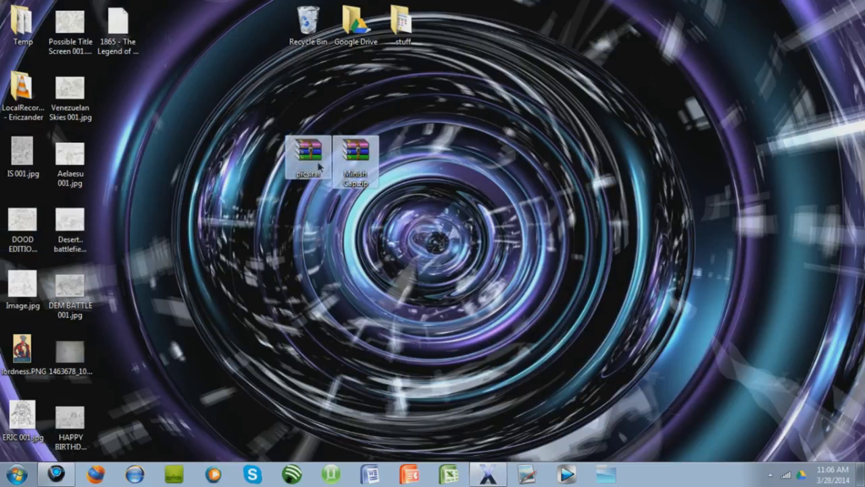
Step: Recycle both archives and move the LocalRecording shortcut and Temp folder to the top right
drag(307, 42, 308, 41)
click(118, 27)
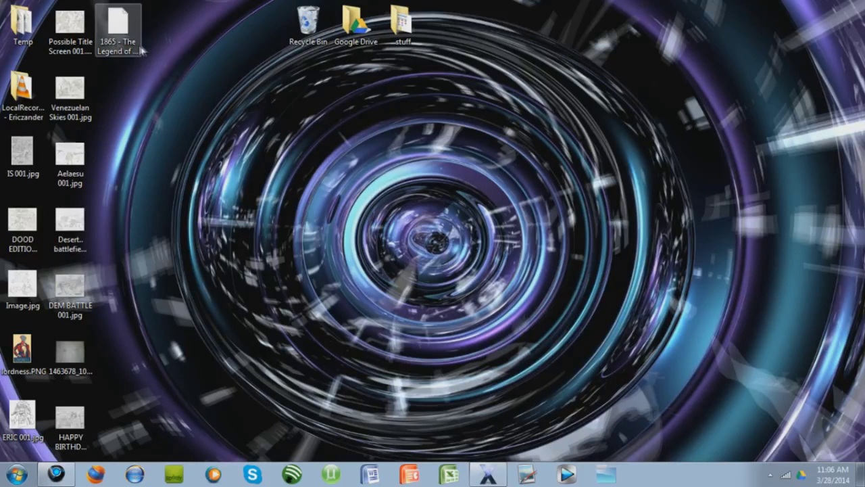
drag(22, 92, 473, 42)
drag(7, 17, 637, 87)
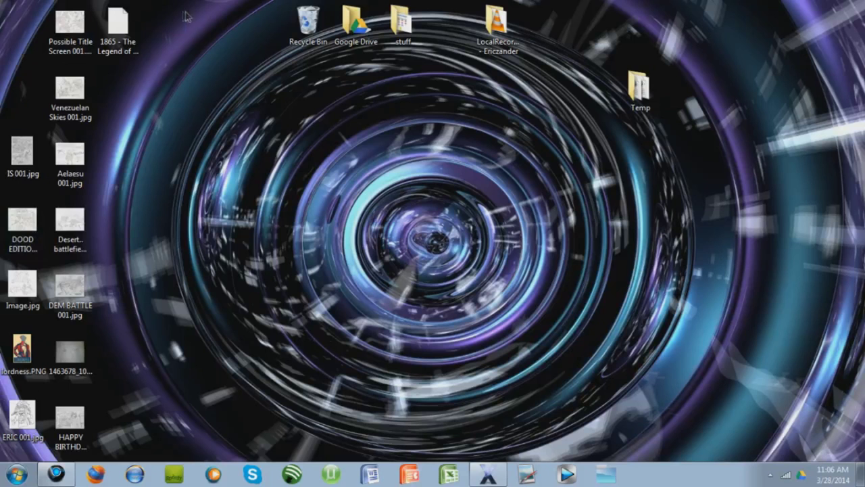
Step: Check Properties of the extracted files: 13 files totalling 17.0 MB
drag(187, 11, 8, 426)
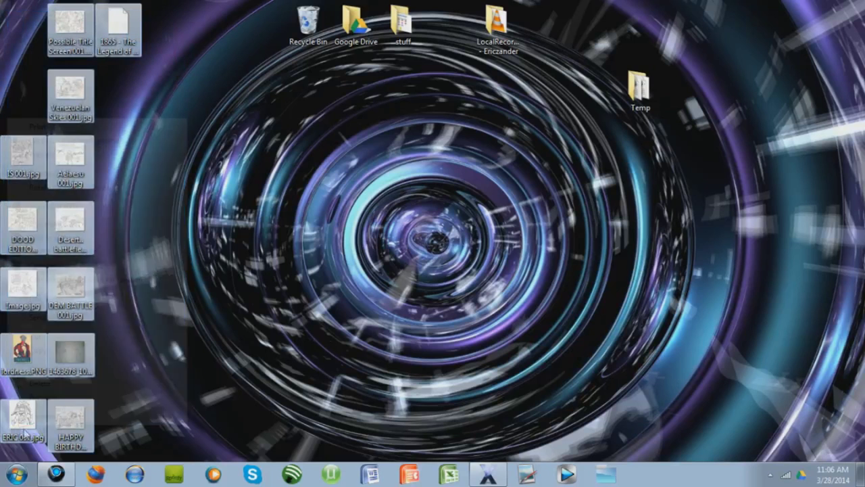
right_click(24, 433)
click(21, 431)
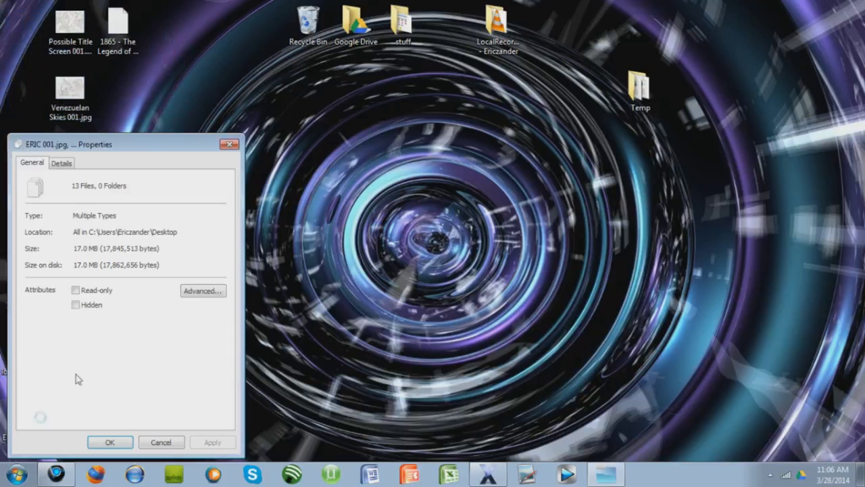
click(228, 146)
drag(193, 18, 2, 452)
Step: Add the 13 selected files to Desktop.rar and verify its contents total 17,845,513 bytes unpacked
right_click(23, 351)
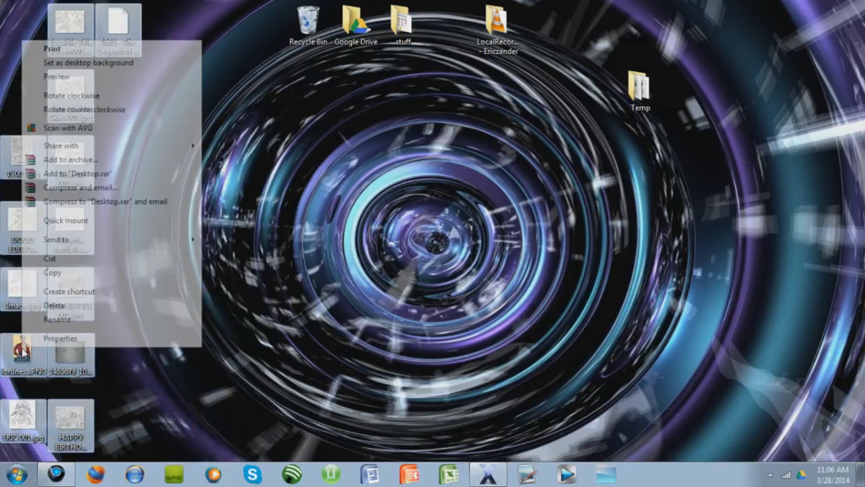
click(96, 174)
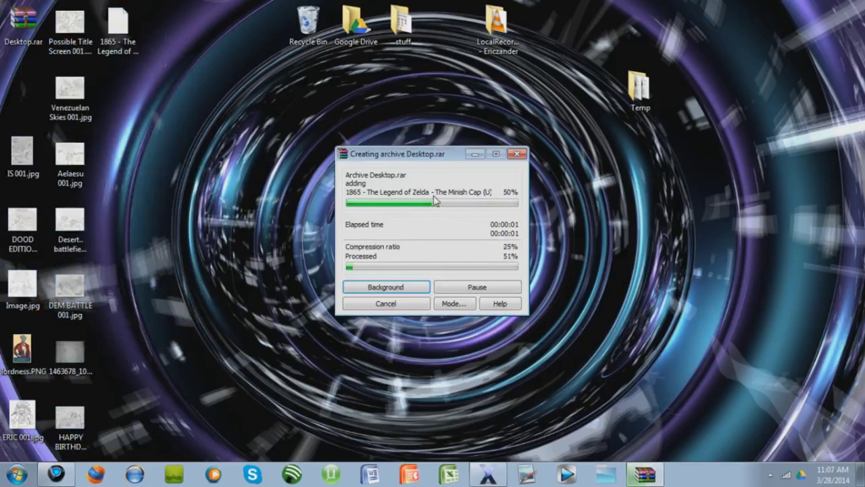
double_click(27, 27)
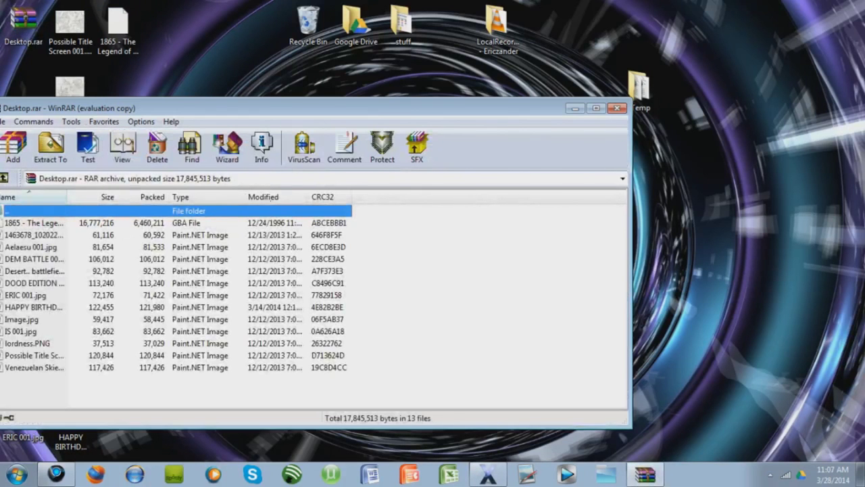
drag(472, 116, 609, 89)
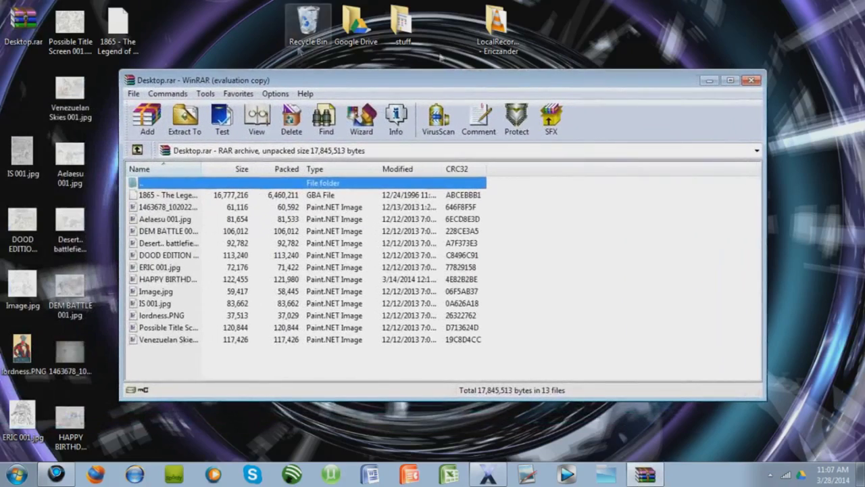
click(754, 80)
right_click(21, 37)
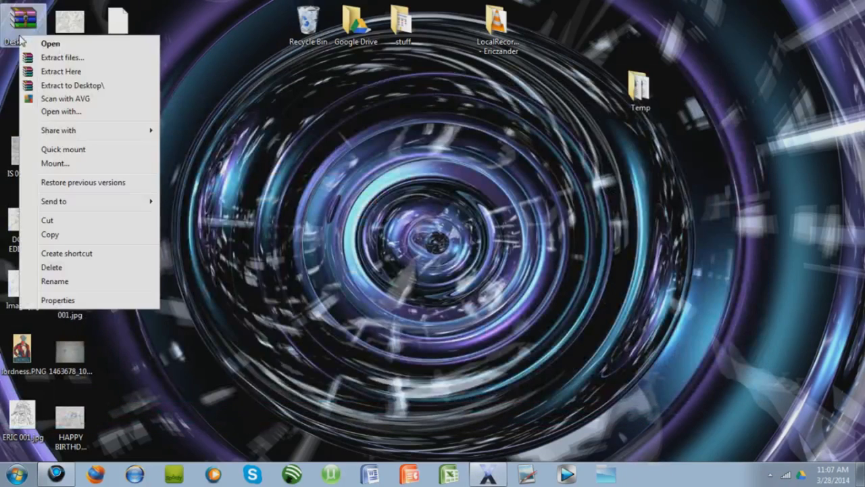
Step: Confirm Desktop.rar's size is 7.17 MB, then drag it to the centre of the desktop
click(74, 301)
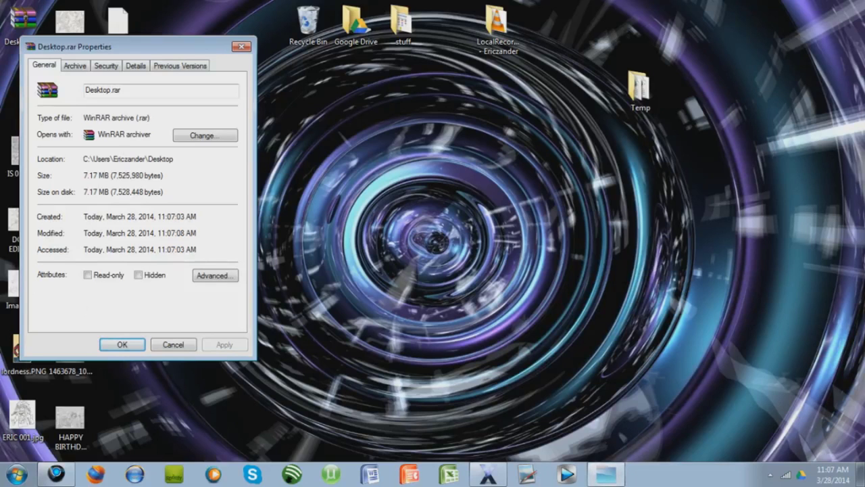
click(242, 48)
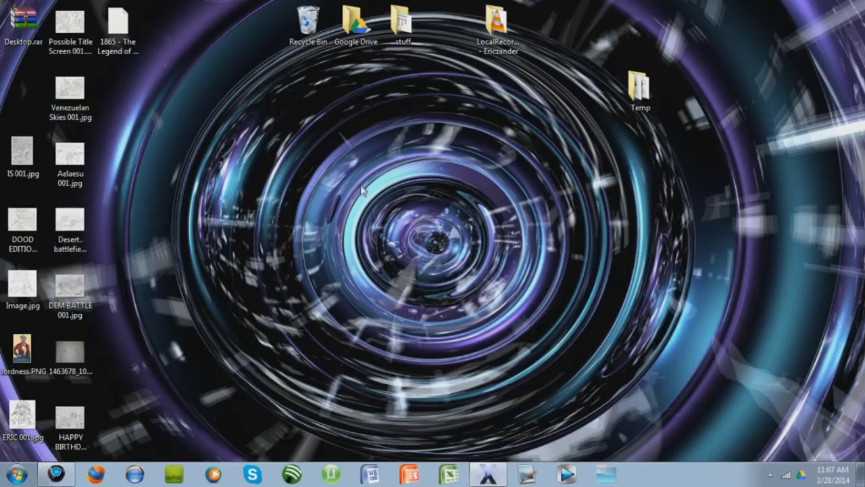
drag(363, 191, 365, 206)
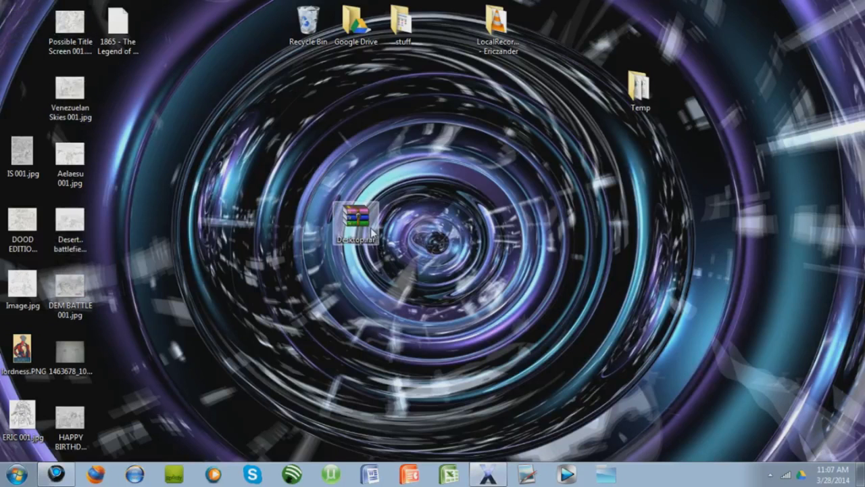